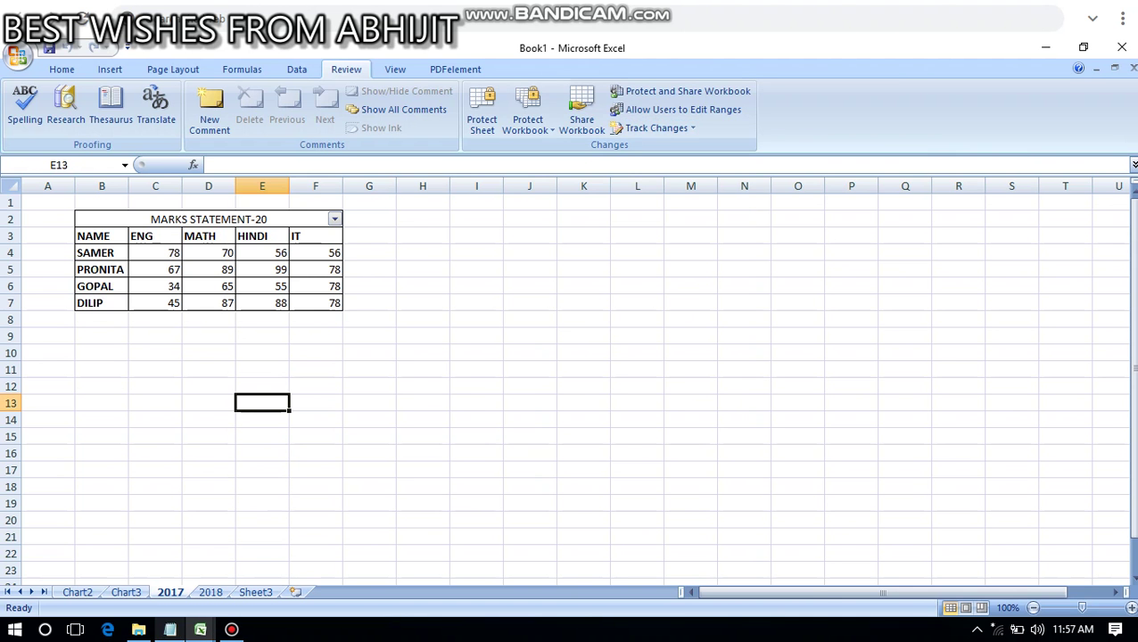
Step: In the Notepad notes, delete the four topic lines from CHART to CALCULATE DATA ACROSS WORKBOOK
key(alt+Tab)
click(407, 308)
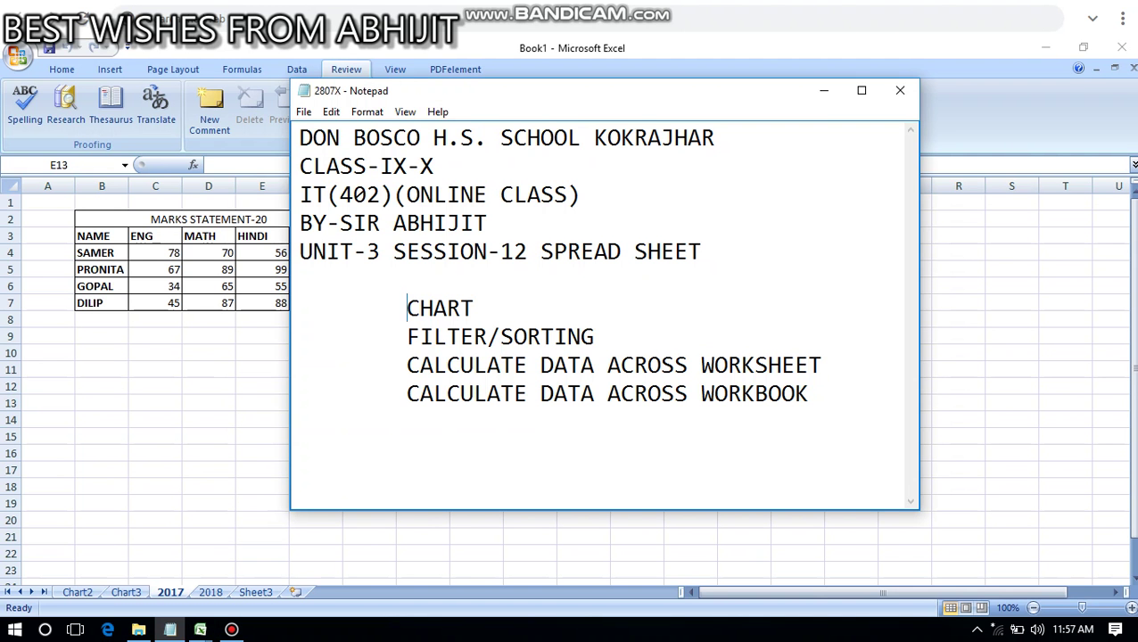
drag(406, 308, 808, 394)
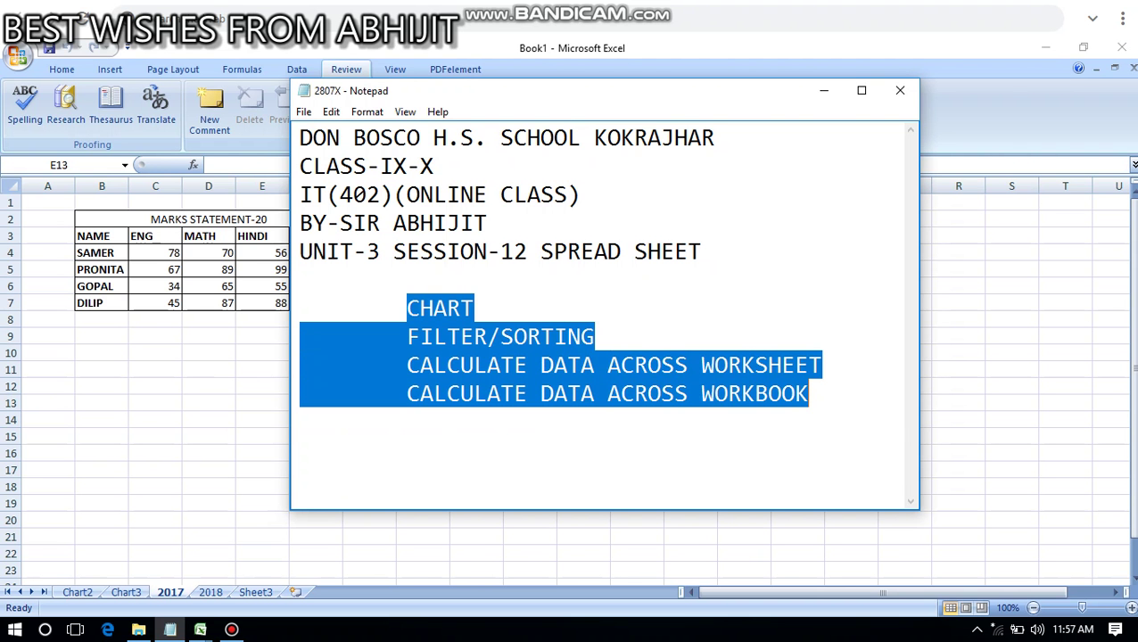
key(Delete)
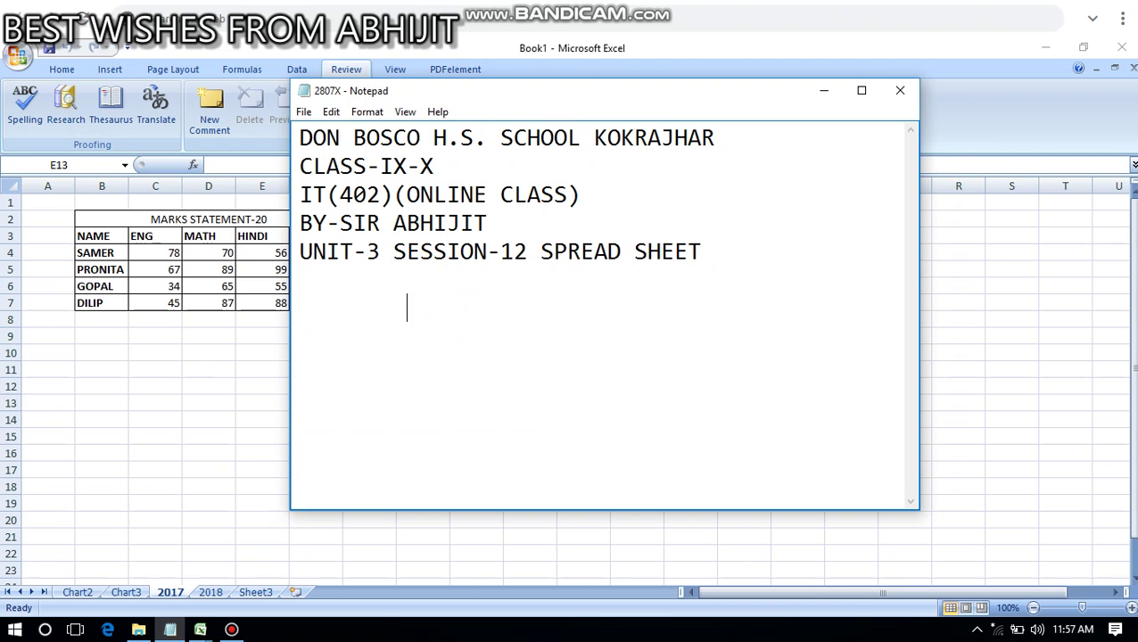
Step: Add a tab-indented line 'SHARING WORKSHEET DATA' beneath the UNIT-3 SESSION-12 SPREAD SHEET heading
click(701, 252)
key(Return)
key(Tab)
text(SHA)
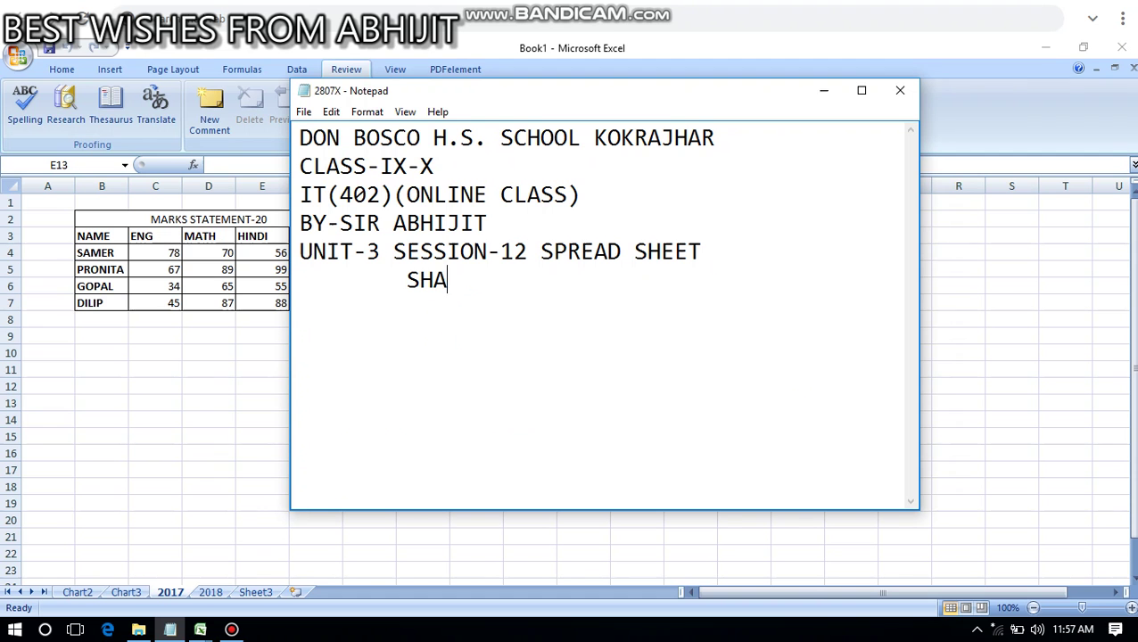
text(RING )
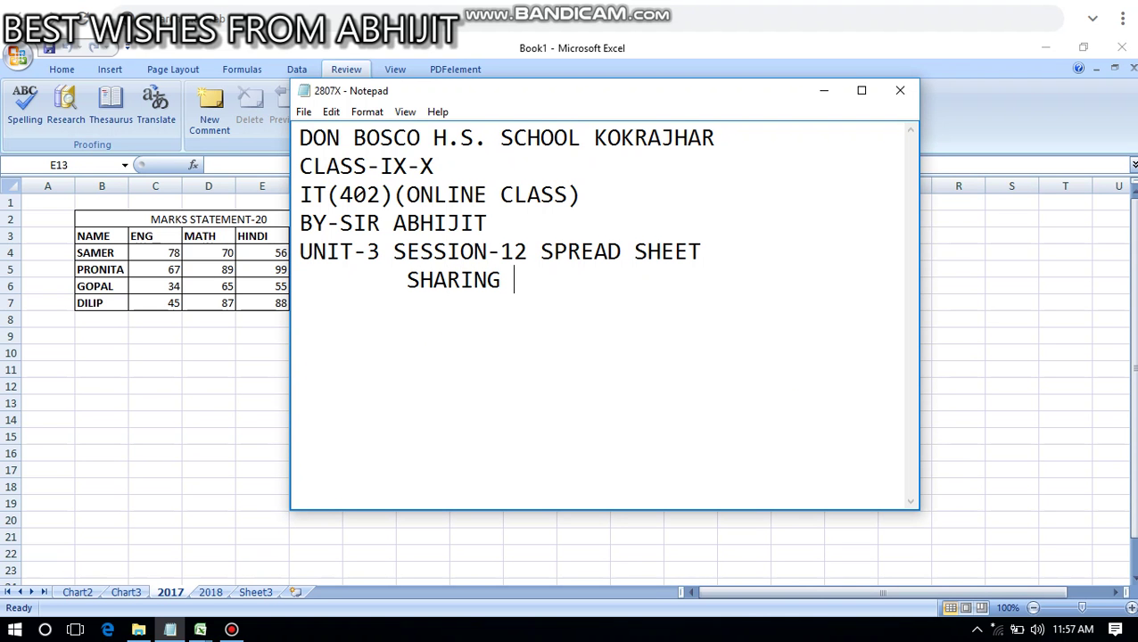
text(WORKSH)
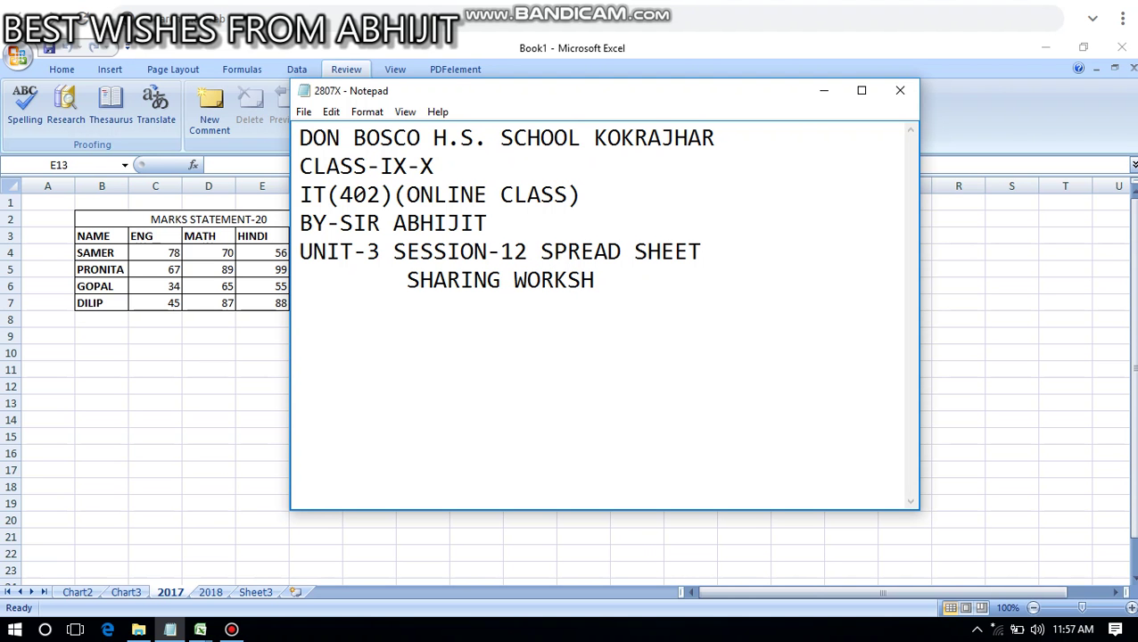
text(EET DATA)
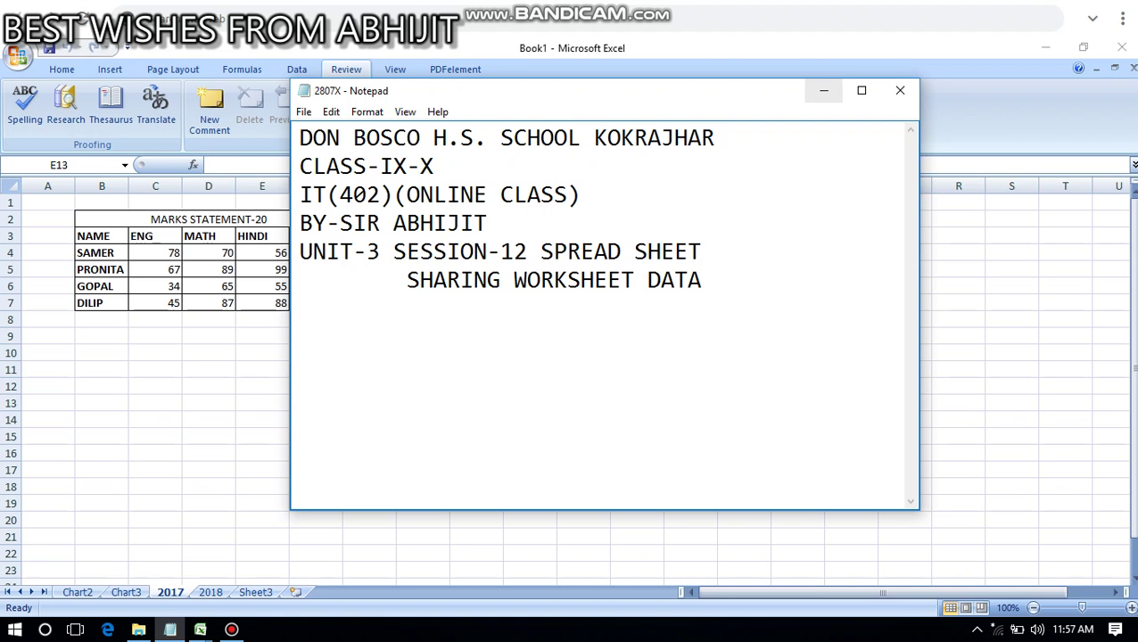
Step: Bring the Excel marks workbook to the front and select cell B8
click(824, 90)
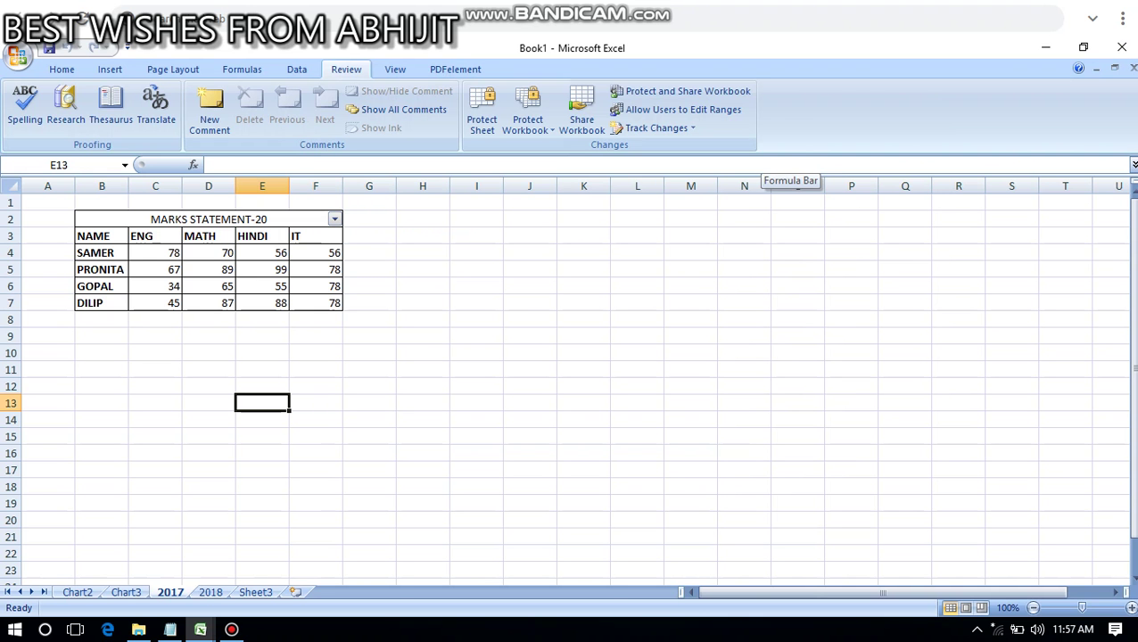
click(423, 319)
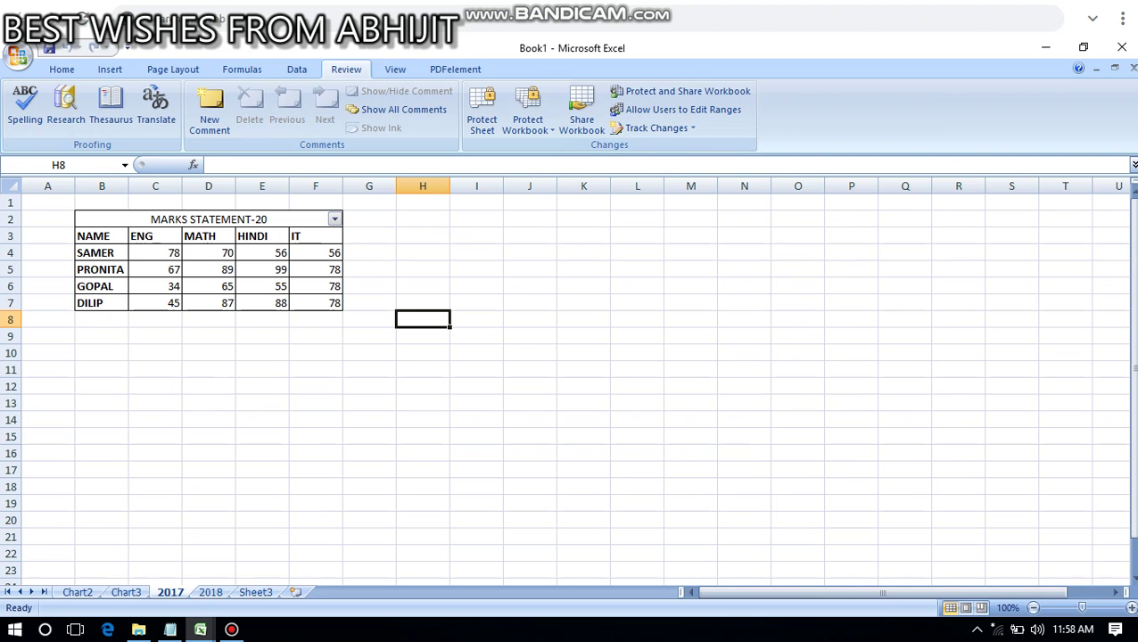
click(101, 320)
Step: Enter the names AS, DF, GH, HJ and JK into B8:B12, then select that range
text(AS)
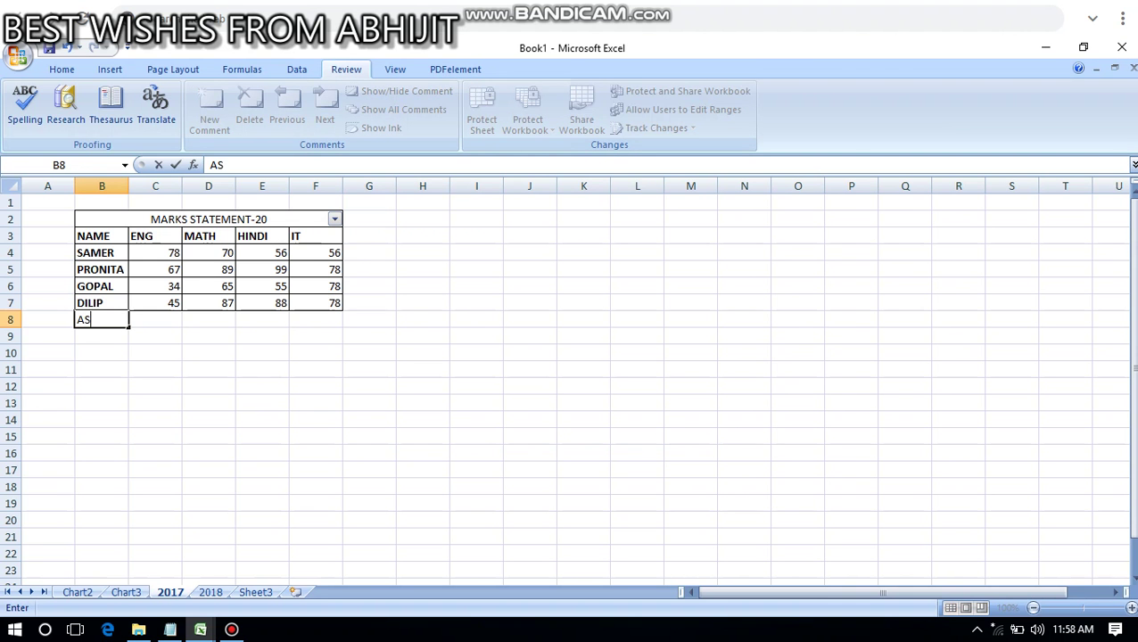
key(Return)
text(DF)
key(Return)
text(GH)
key(Return)
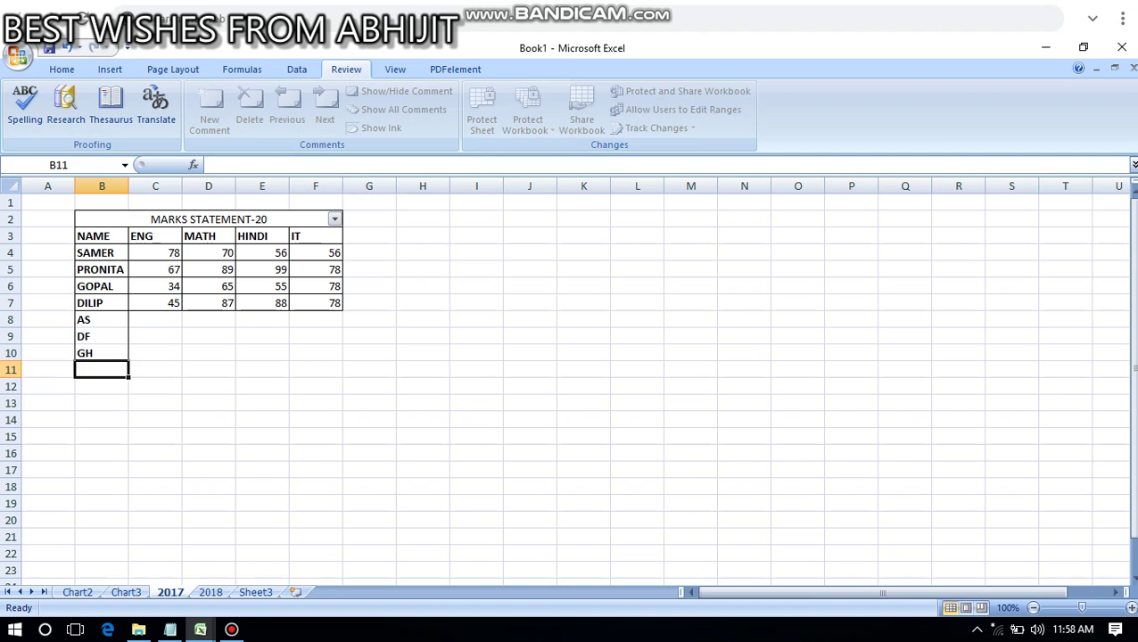
text(HJ)
key(Return)
text(JK)
key(Return)
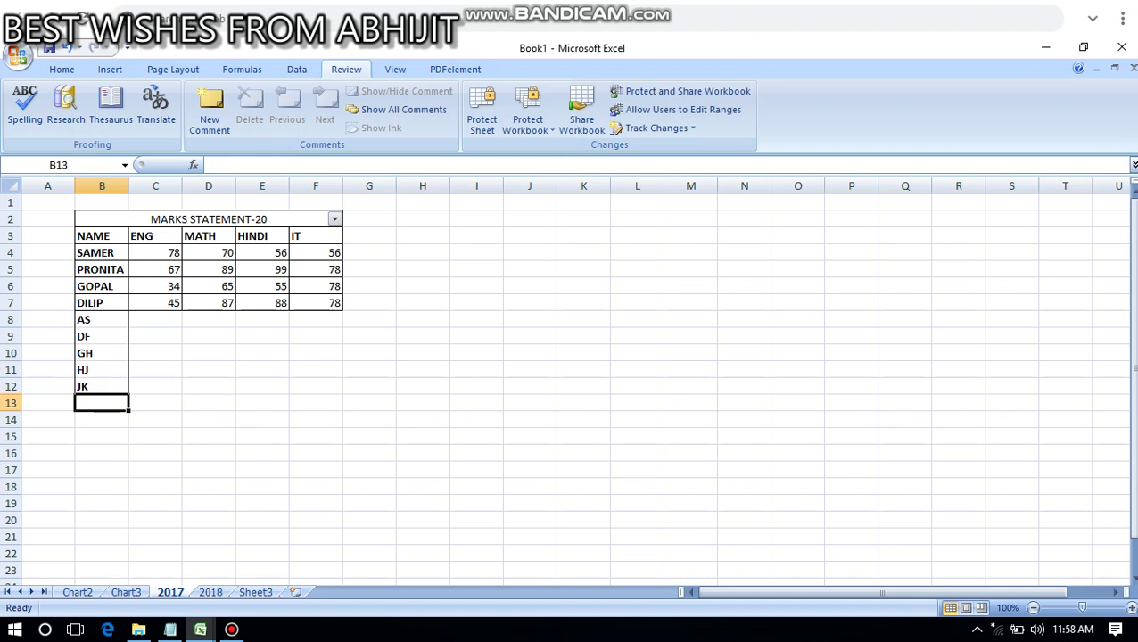
drag(102, 319, 102, 386)
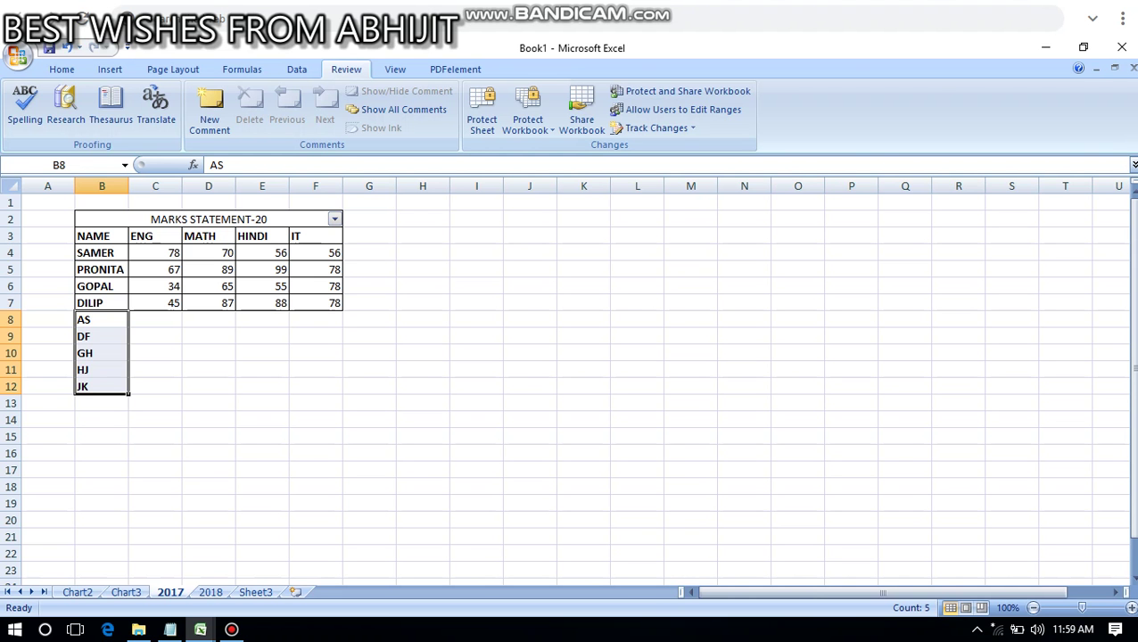
click(208, 386)
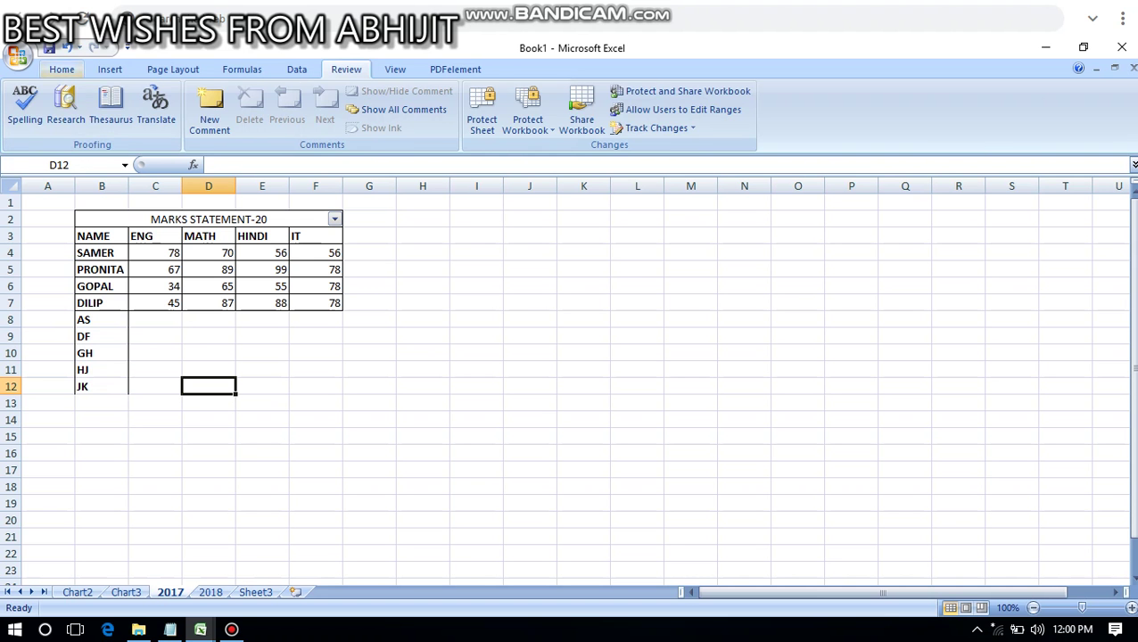
click(61, 68)
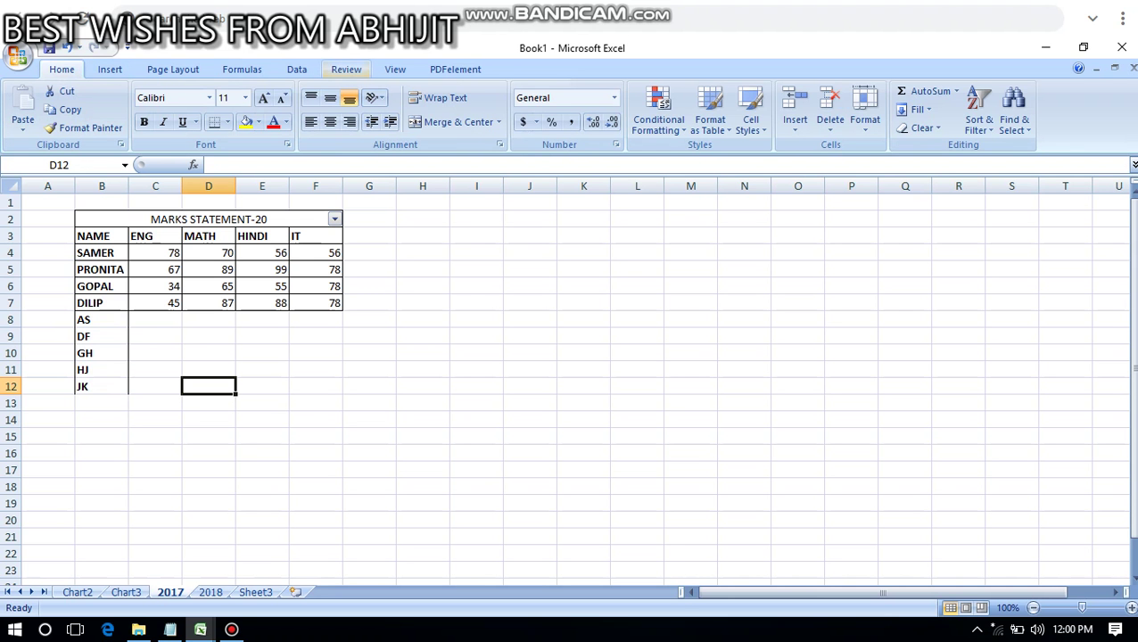
click(346, 69)
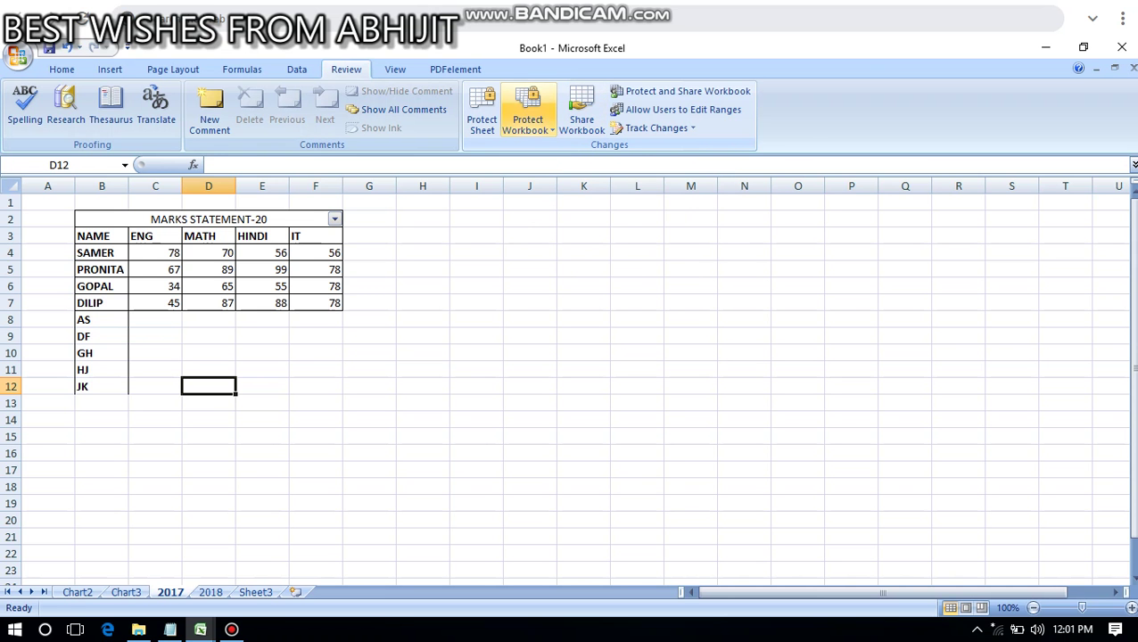
Step: In Share Workbook, allow changes by more than one user at once and view the Advanced options
click(582, 112)
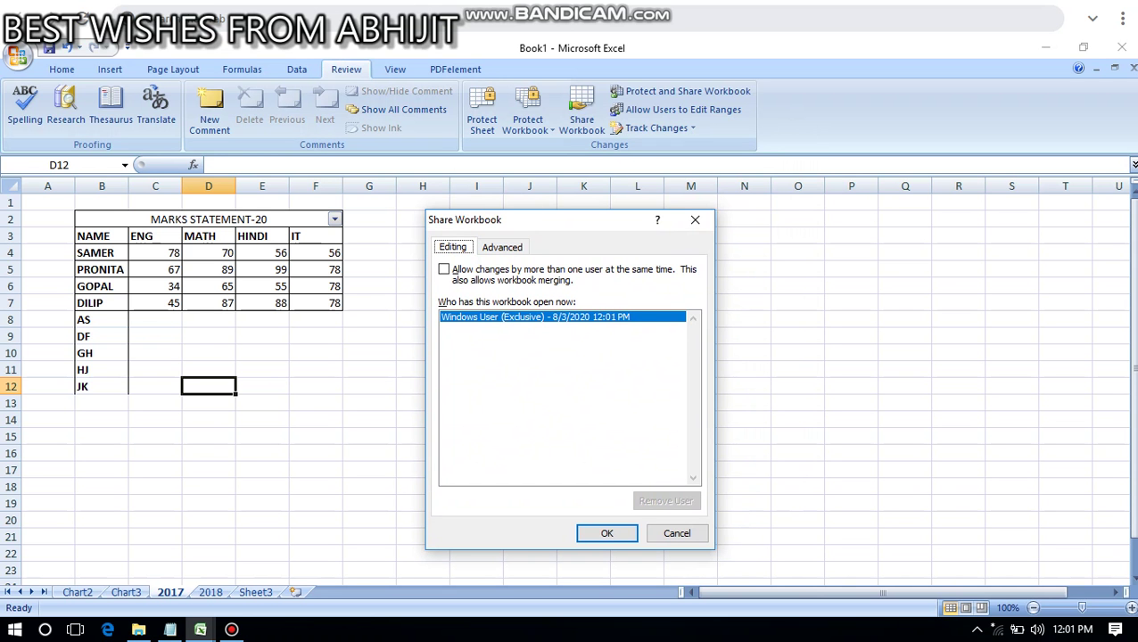
click(443, 268)
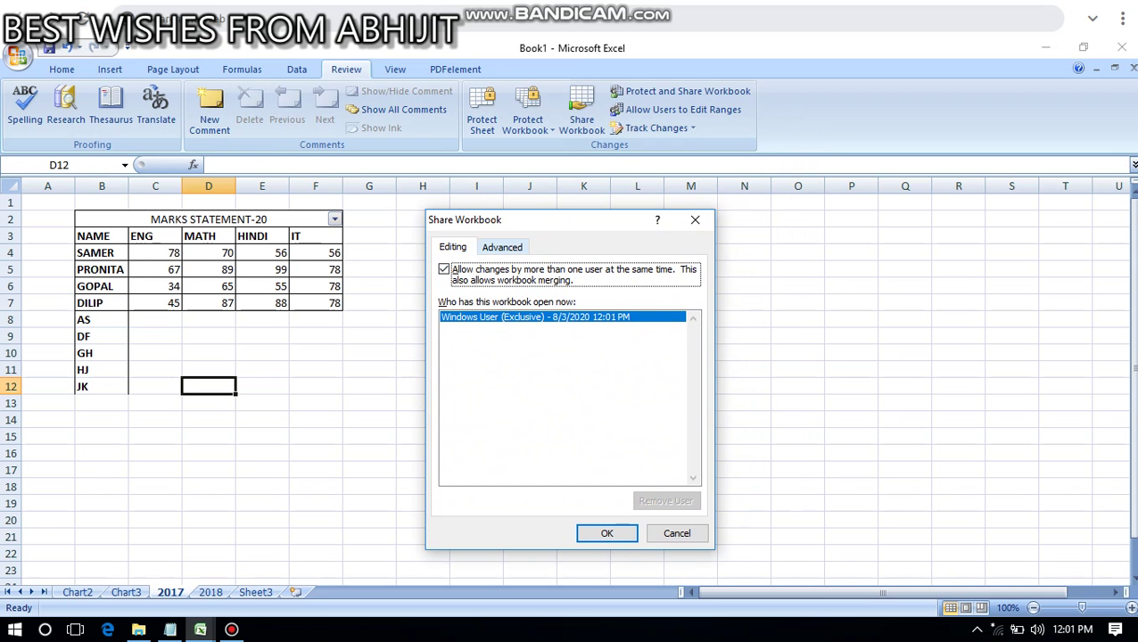
click(502, 247)
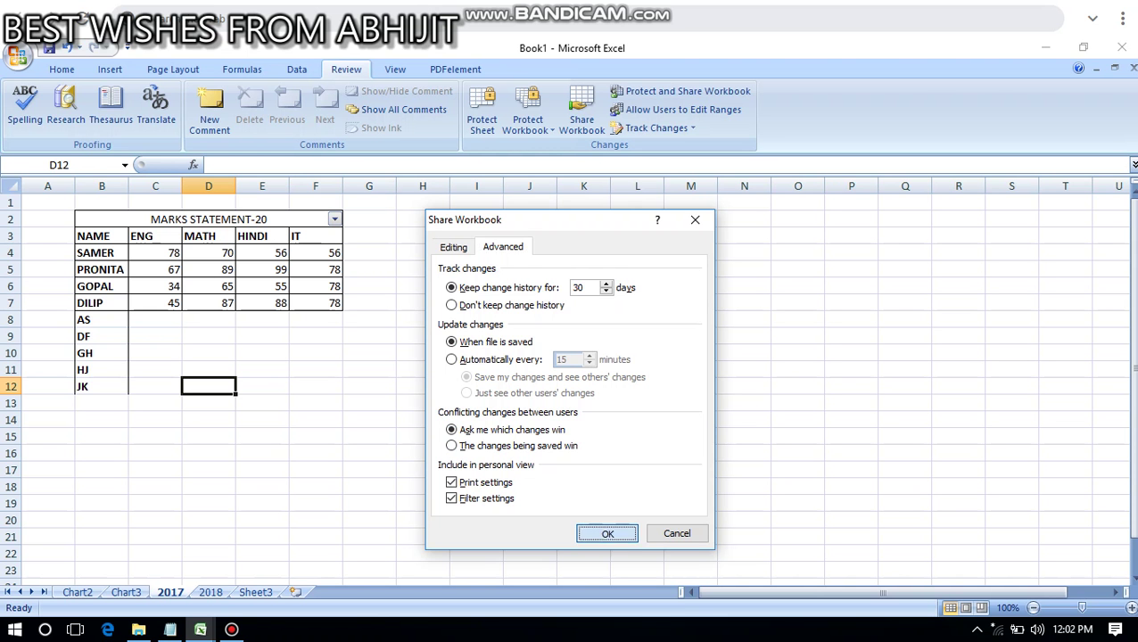
Step: Apply the sharing settings and confirm saving Book1 as a shared workbook
click(606, 532)
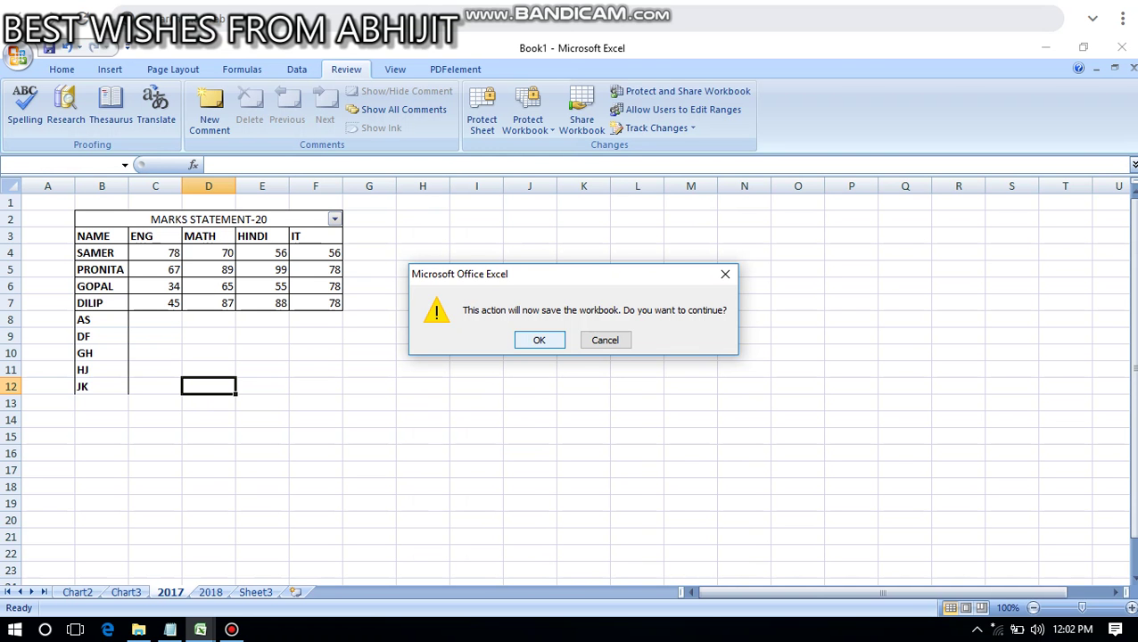
key(Return)
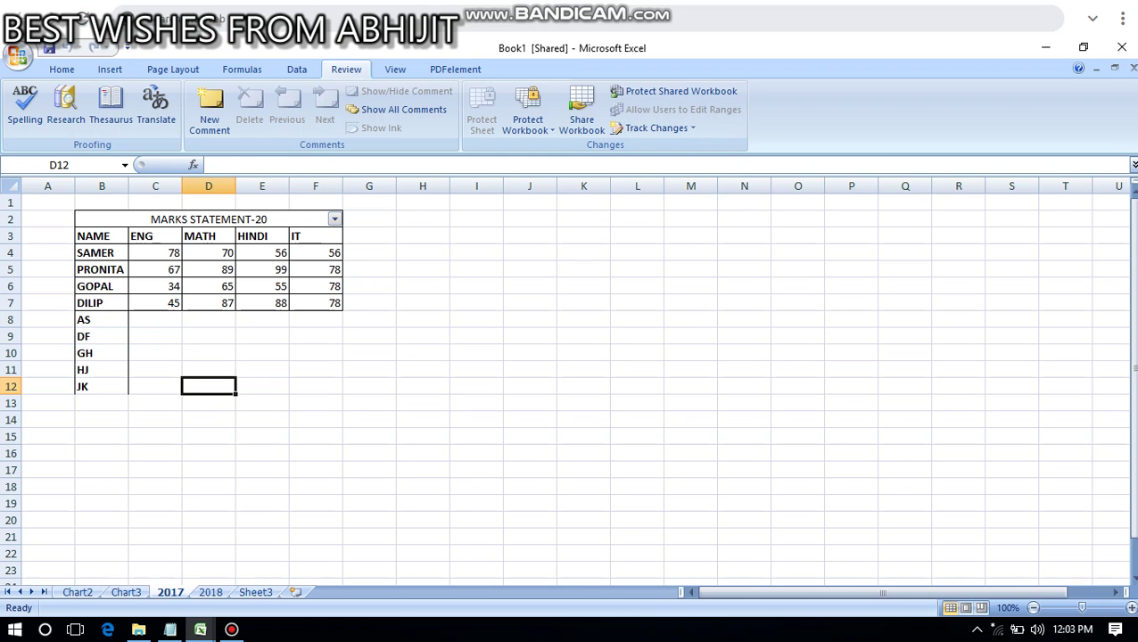
click(369, 352)
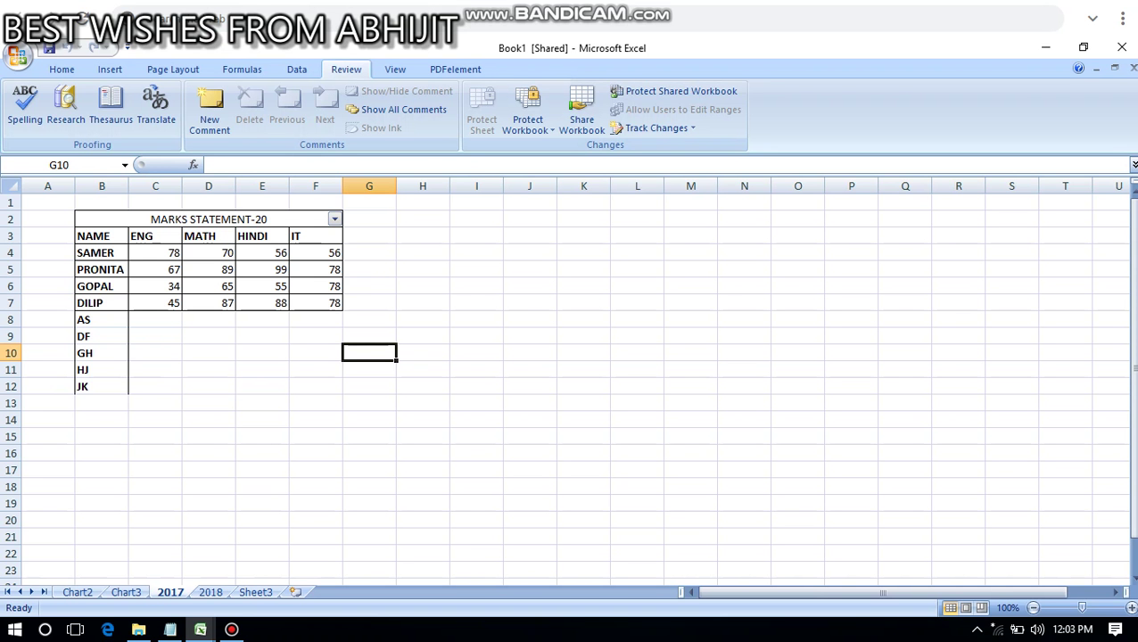
click(231, 630)
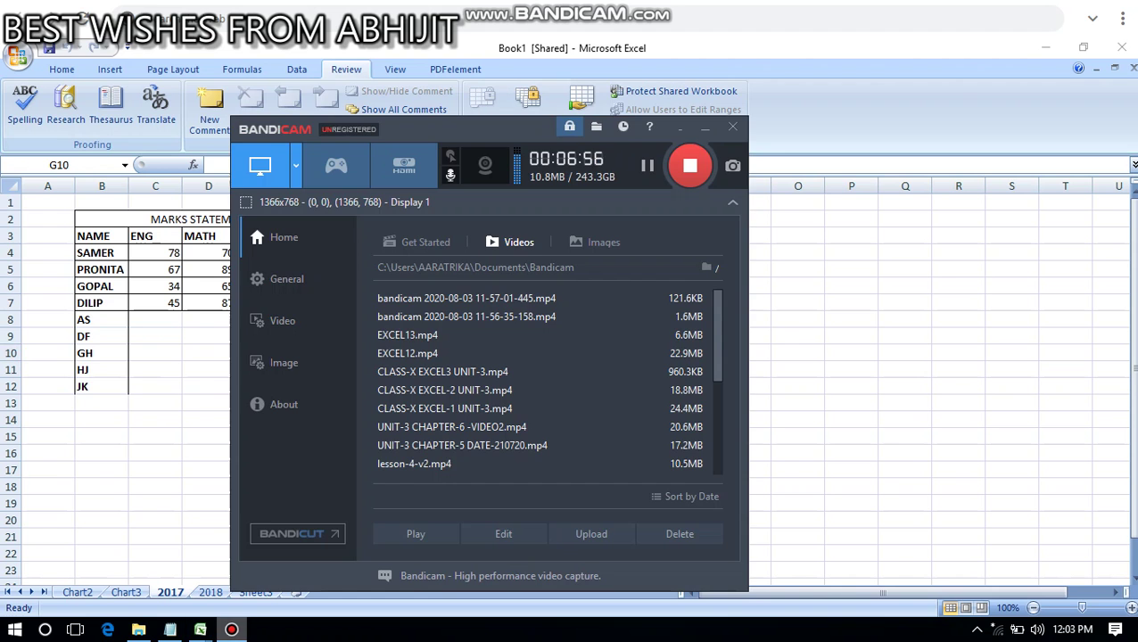